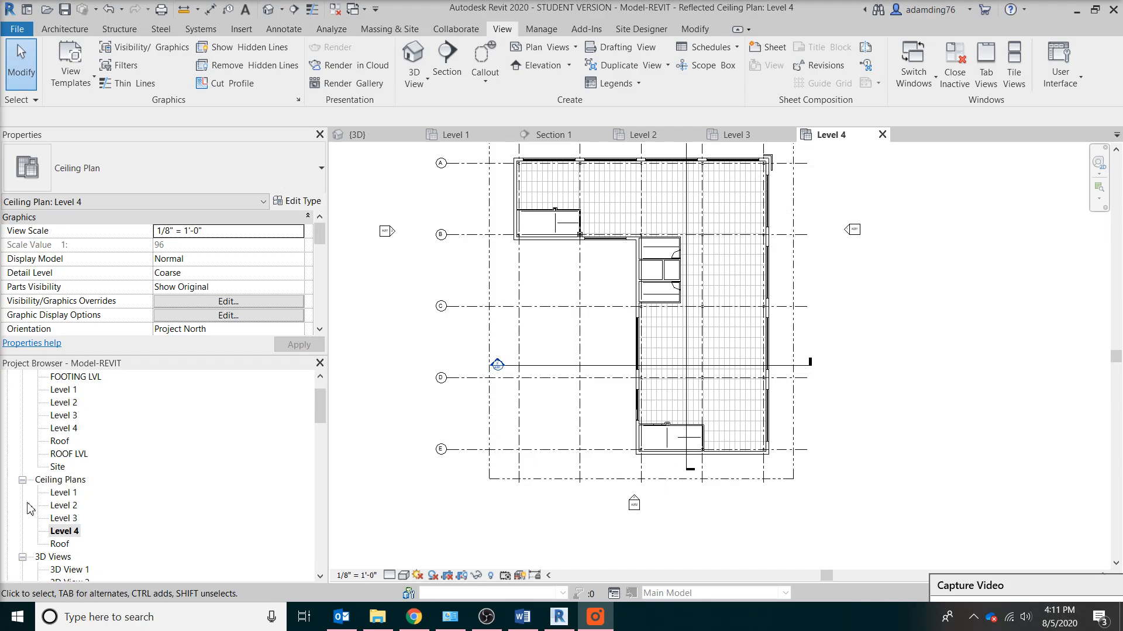
Review the ceiling plans of Level 3, Level 2 and Level 1 and the building section cut through the Level 1 plan.
double_click(74, 521)
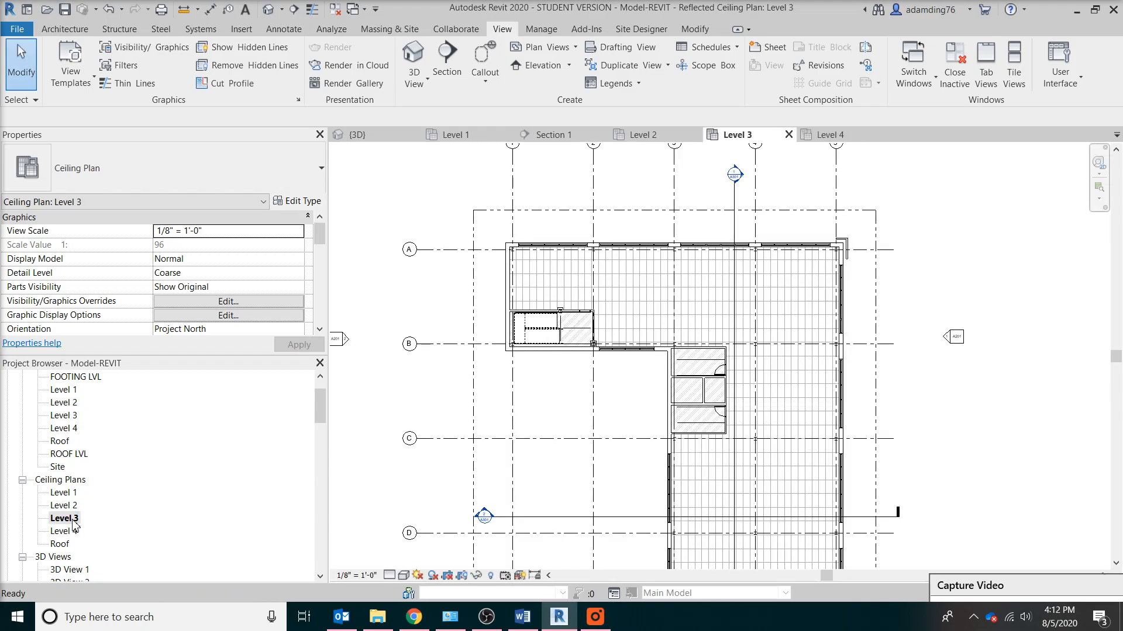
double_click(64, 505)
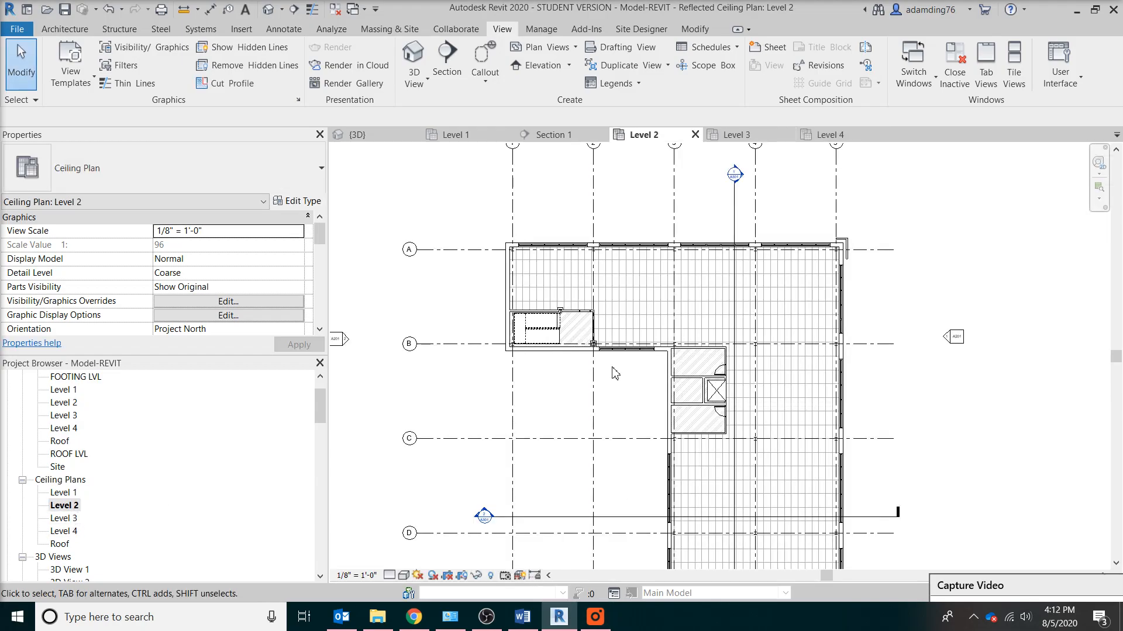
double_click(71, 493)
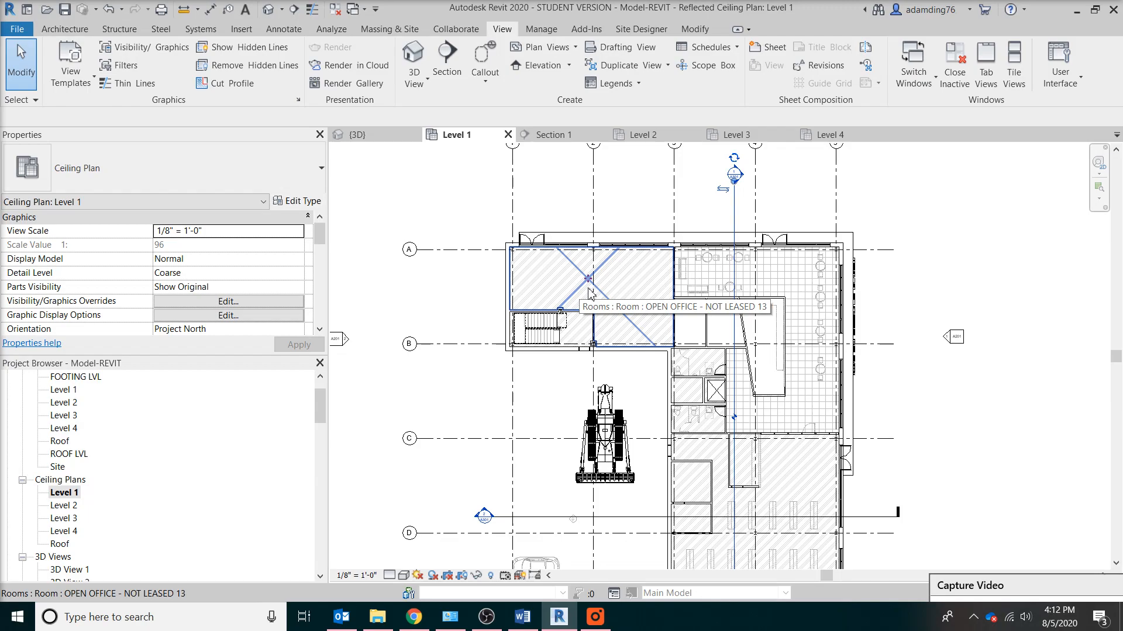
right_click(734, 331)
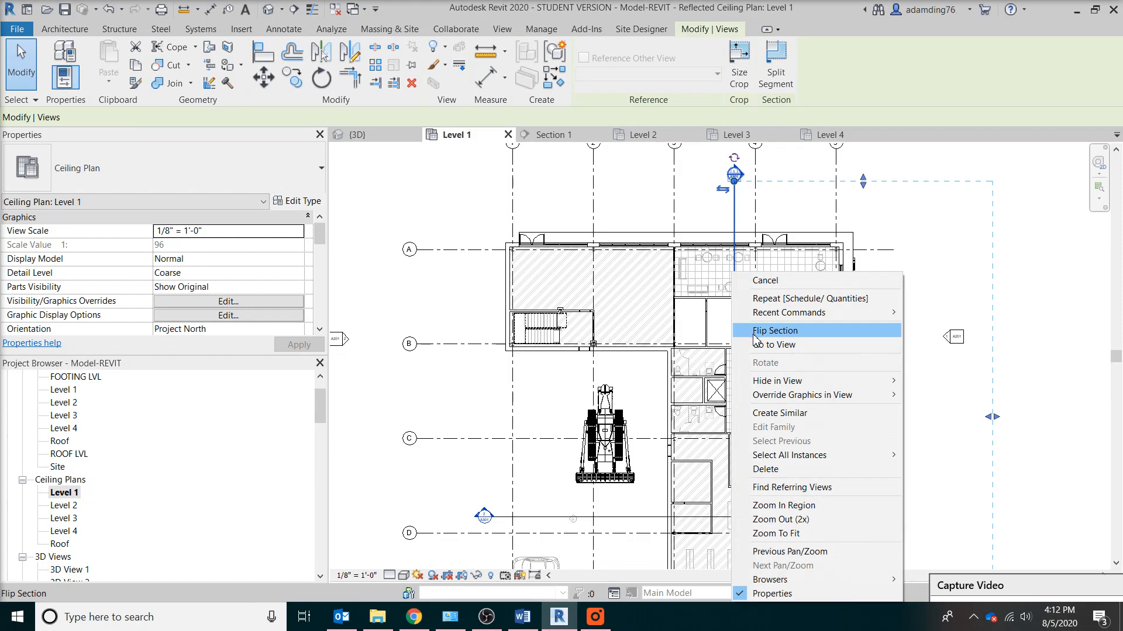
left_click(753, 346)
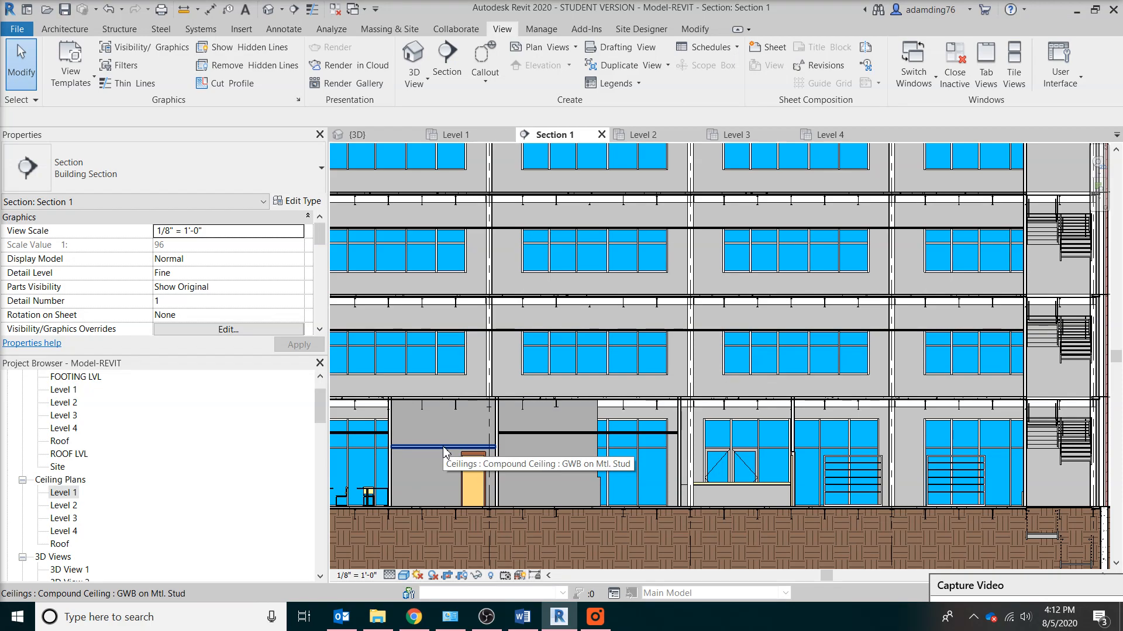
Start a new schedule of building components for the Ceilings category.
mouse_move(988, 588)
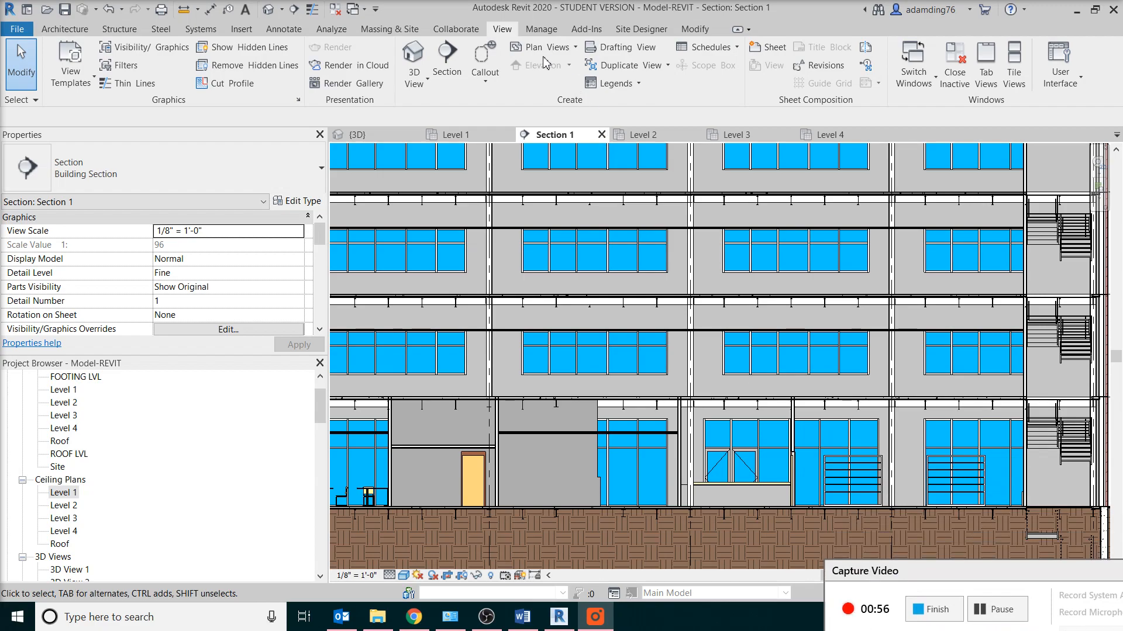
left_click(737, 55)
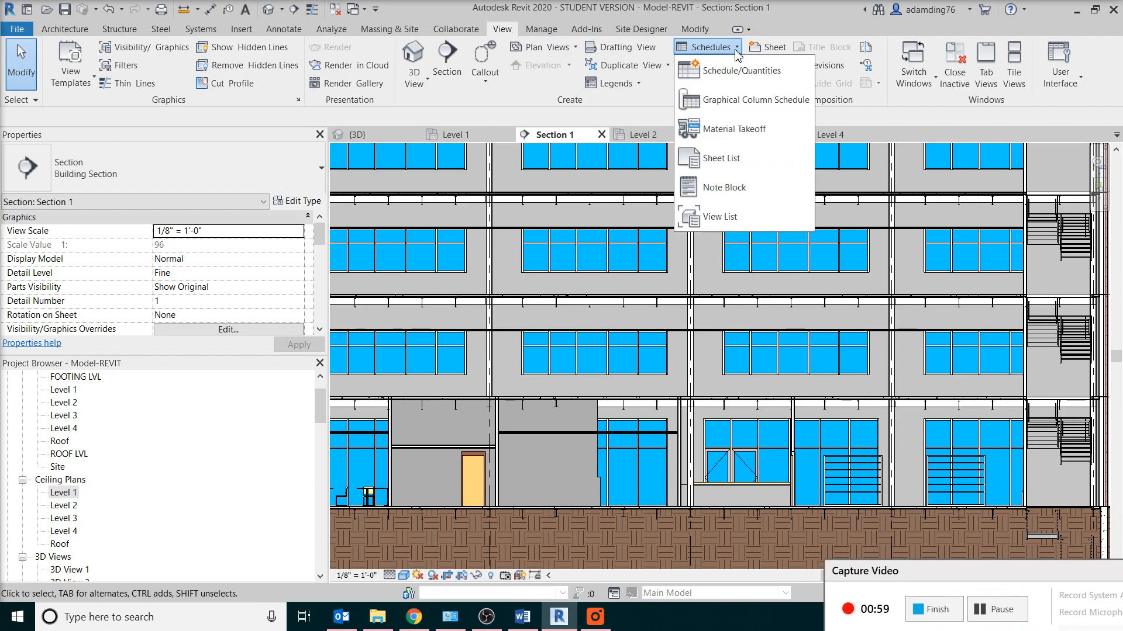
left_click(713, 71)
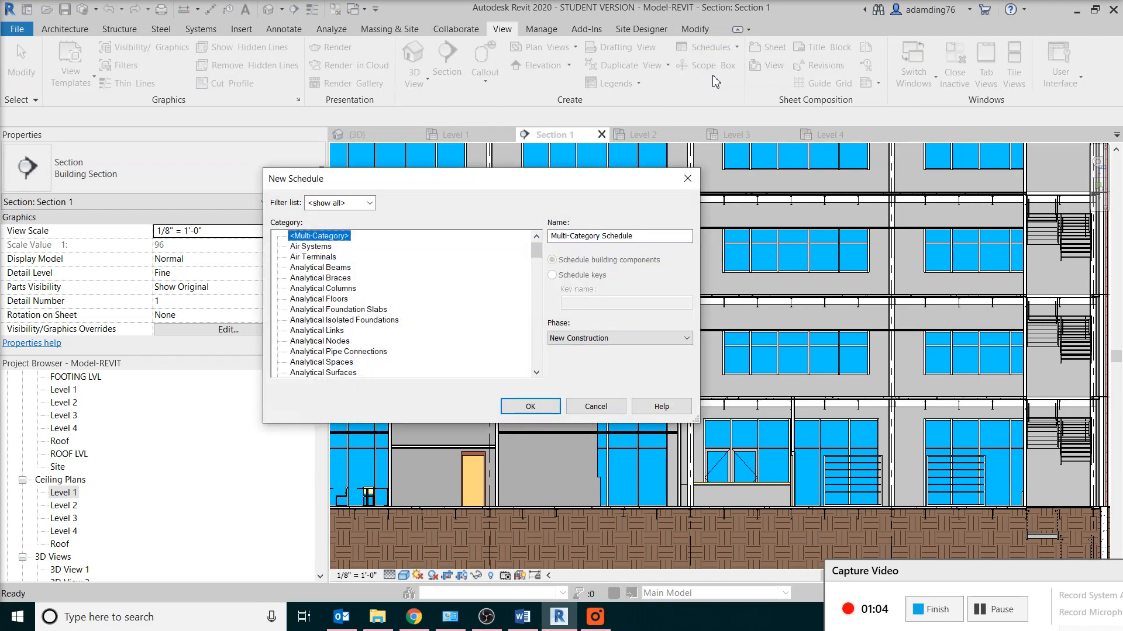
scroll(541, 366, "down", 5)
scroll(538, 363, "down", 15)
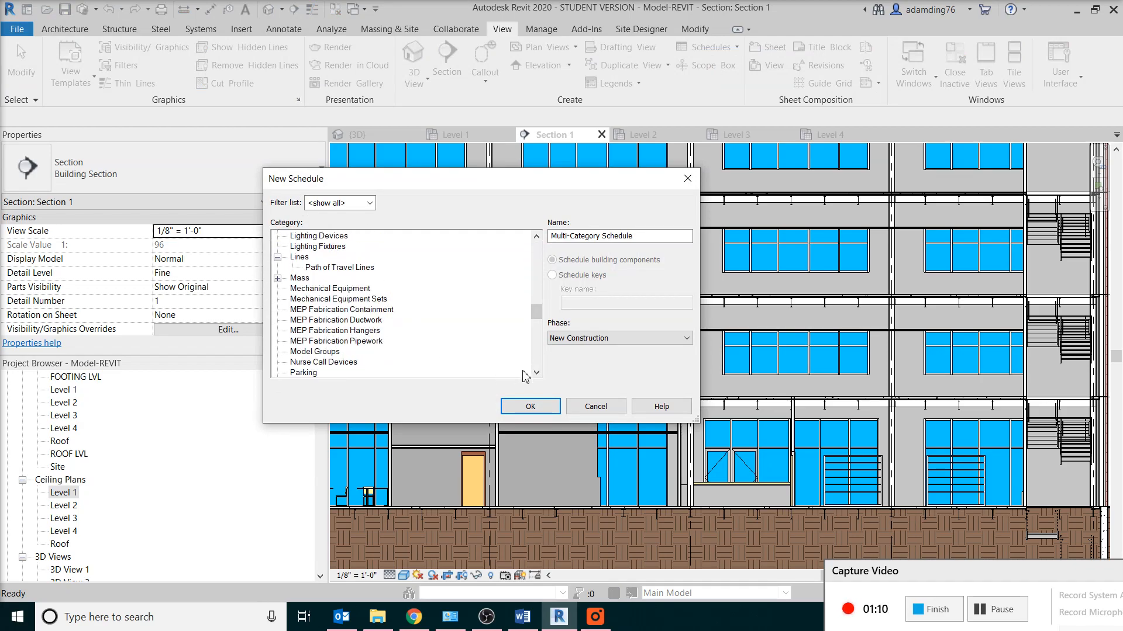
scroll(538, 286, "up", 5)
scroll(538, 272, "up", 10)
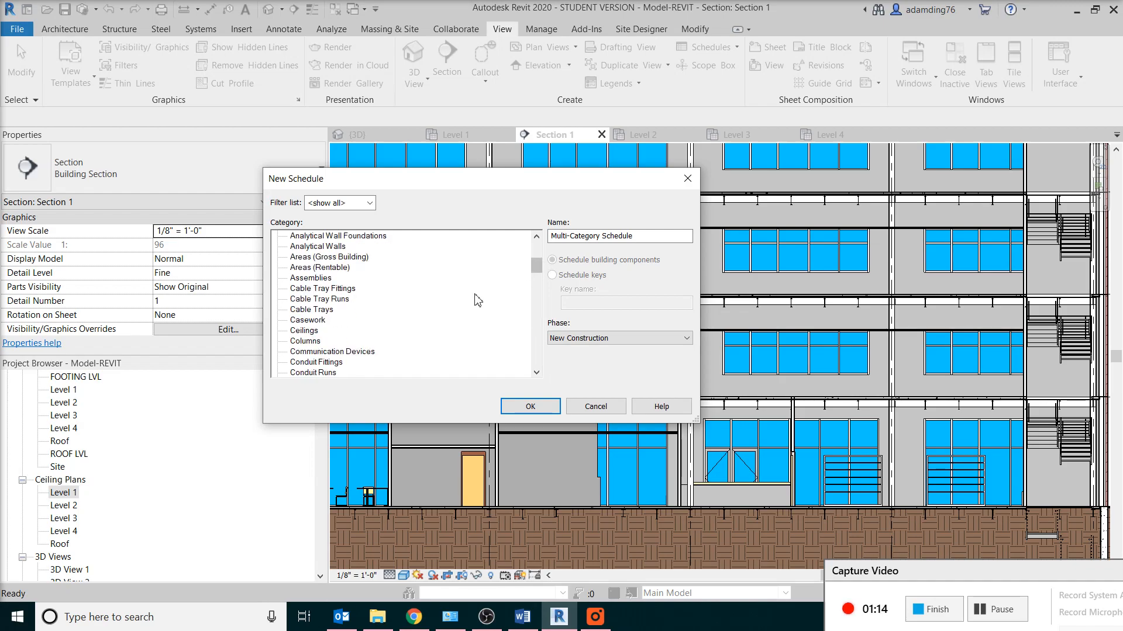
double_click(314, 331)
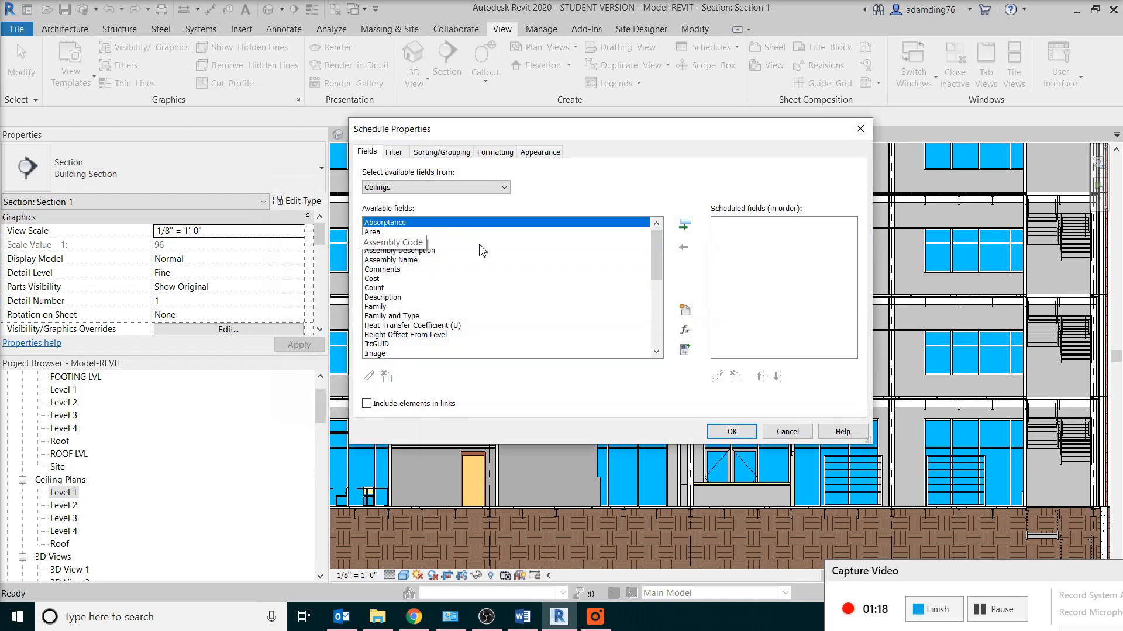
Add Assembly Code, Assembly Description, Level, Family and Type, Area, Perimeter and Height Offset From Level to the scheduled fields, in that order.
double_click(403, 242)
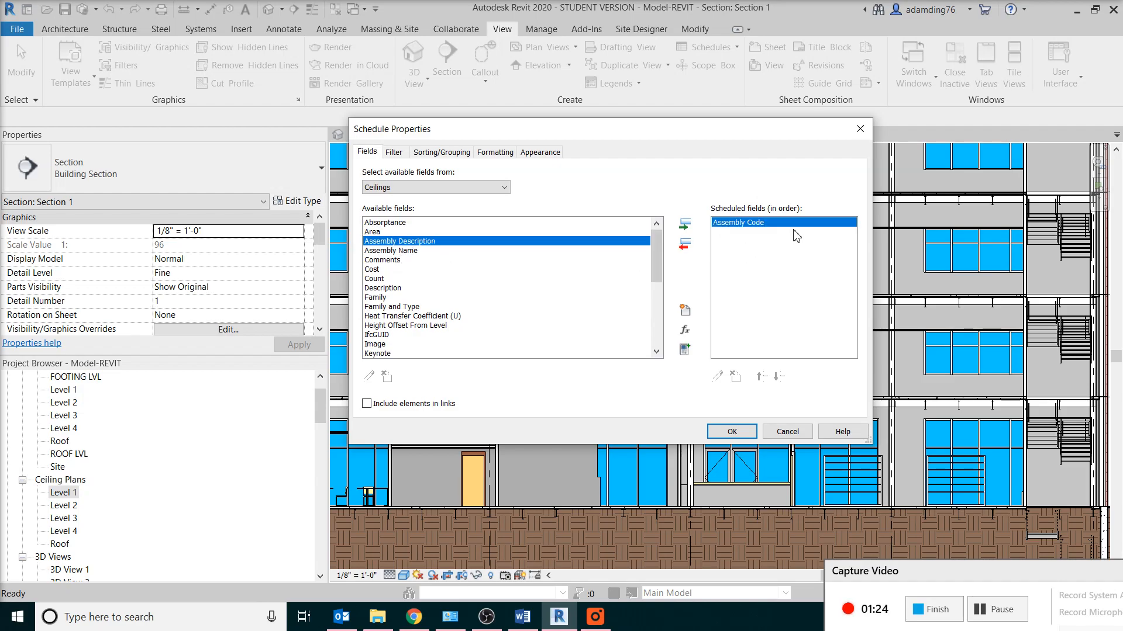
double_click(481, 243)
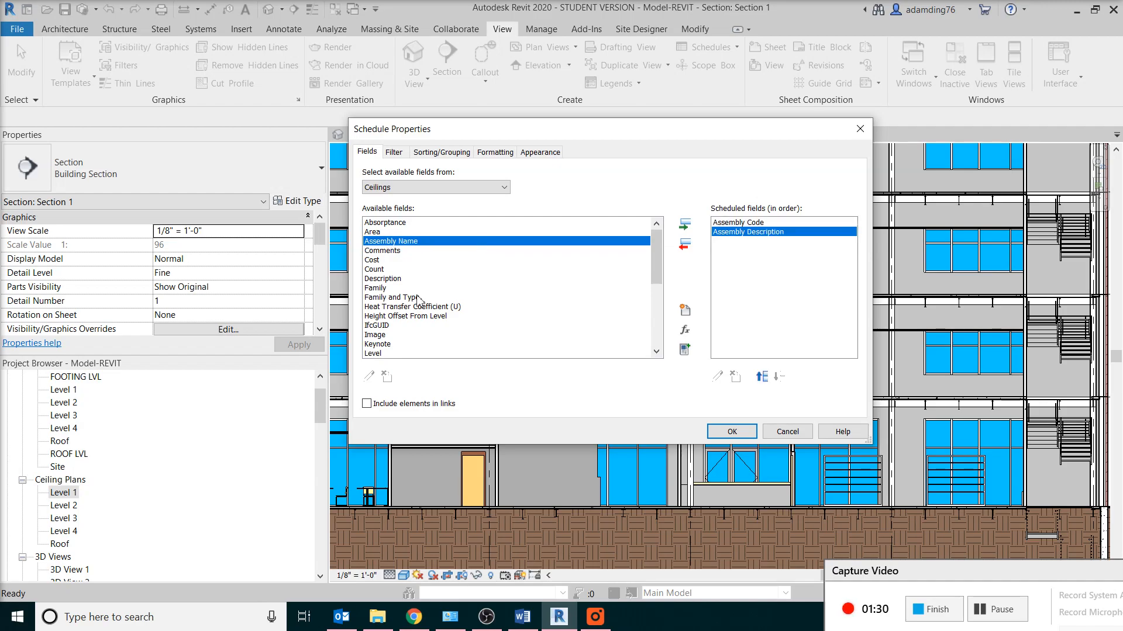
left_click(380, 353)
double_click(381, 353)
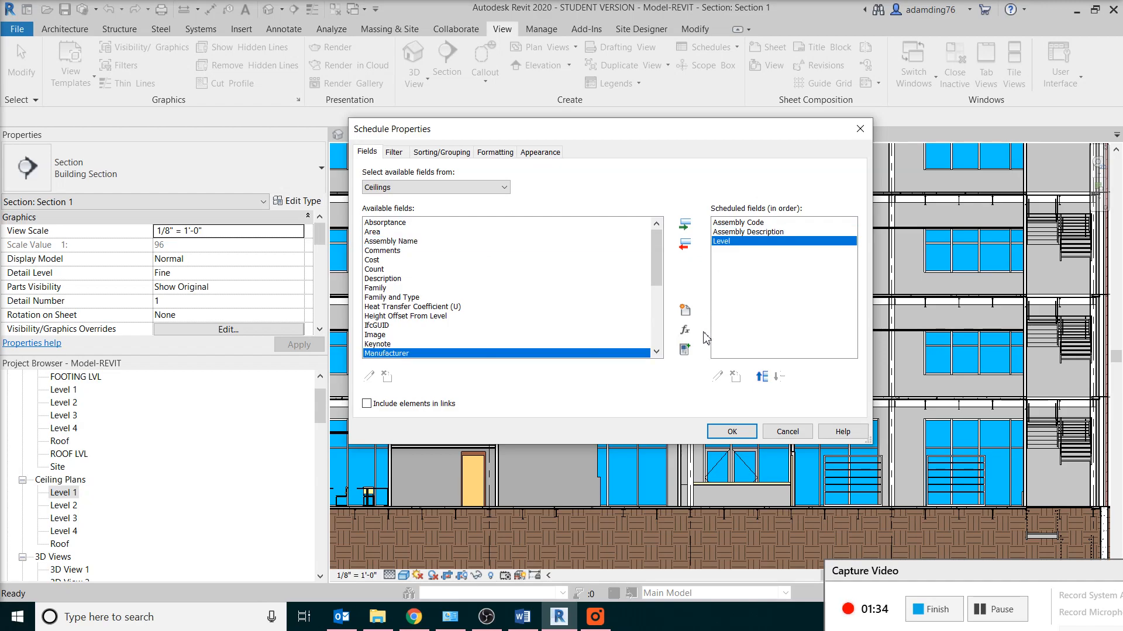
double_click(413, 299)
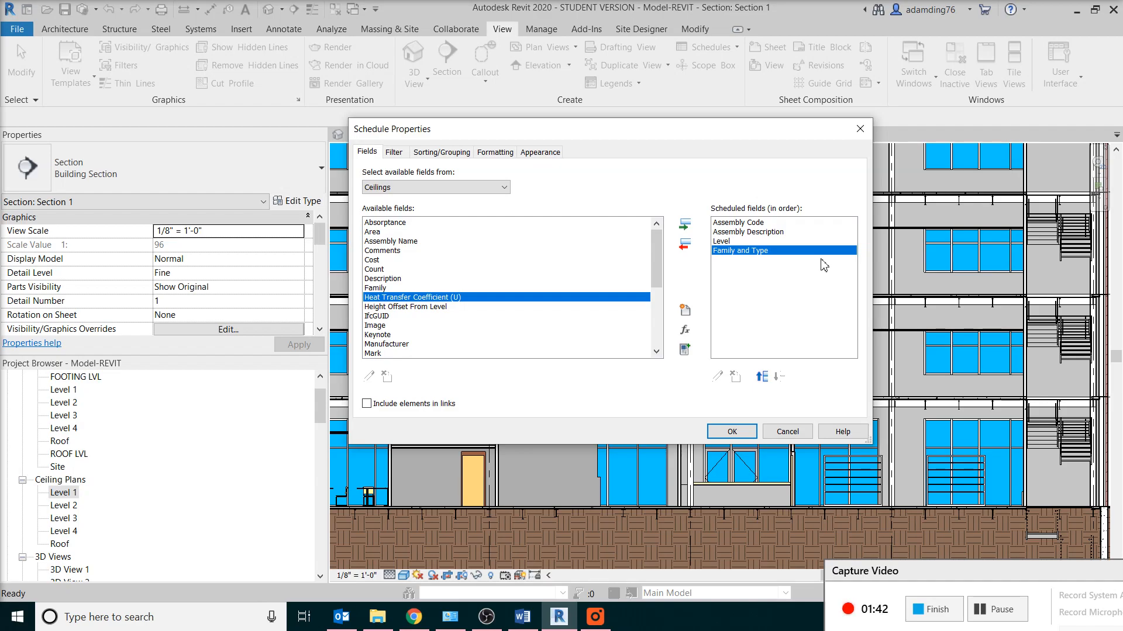
double_click(370, 233)
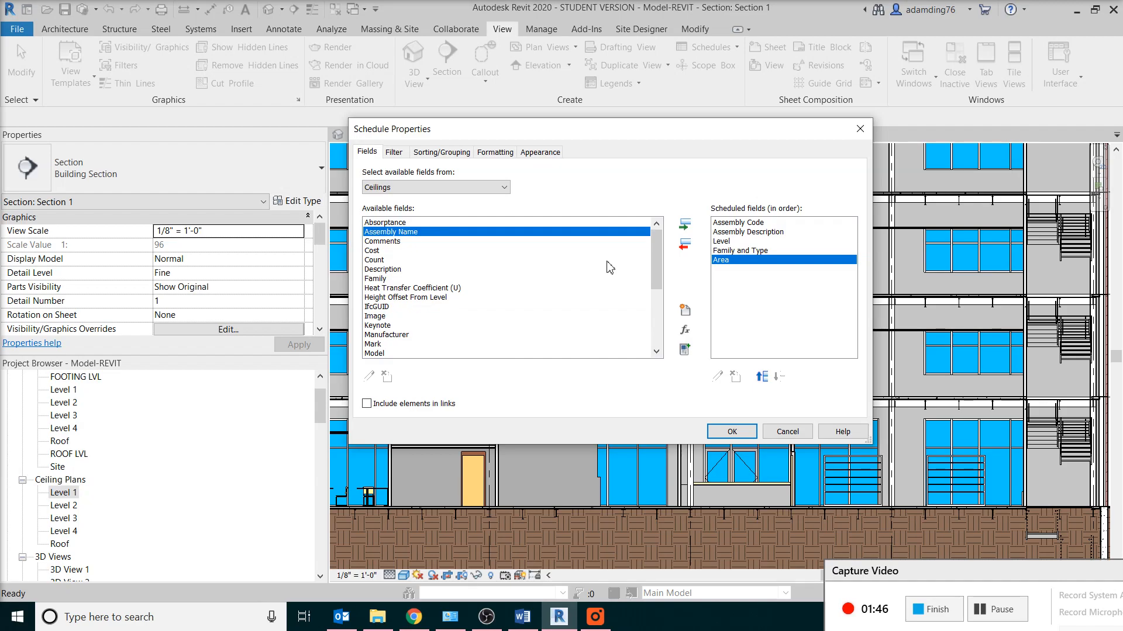
left_click(656, 338)
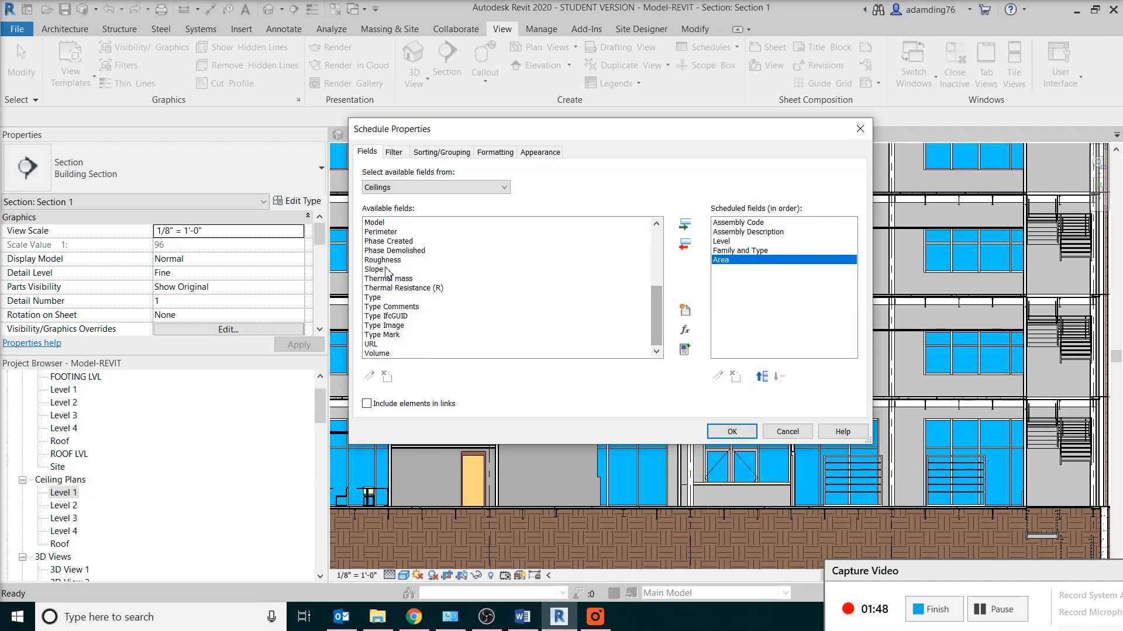
double_click(380, 233)
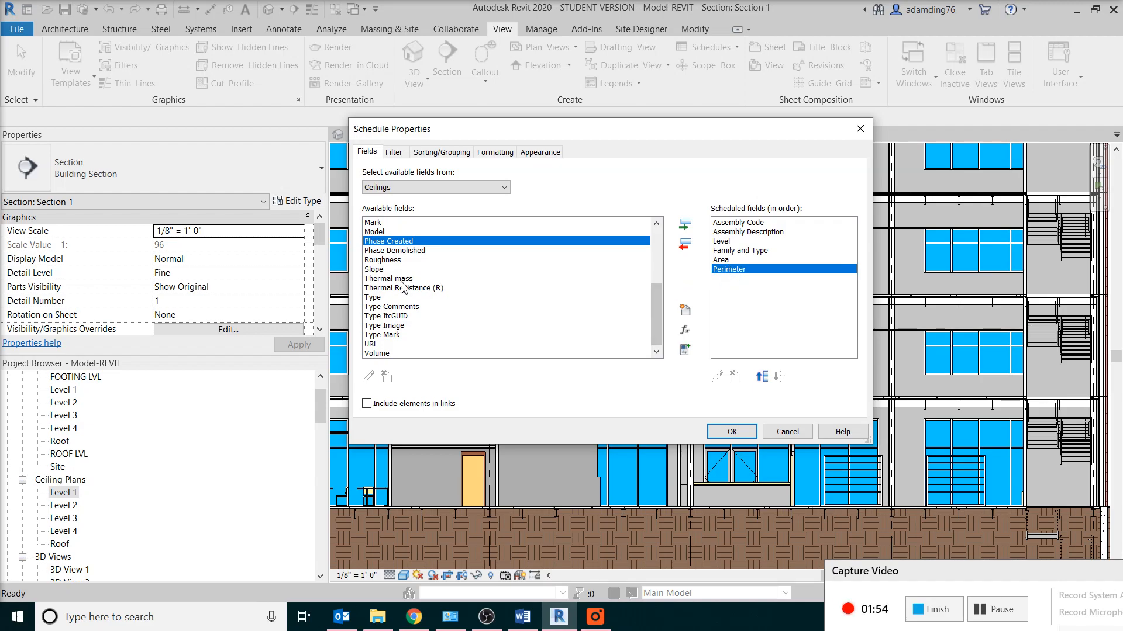
left_click(660, 263)
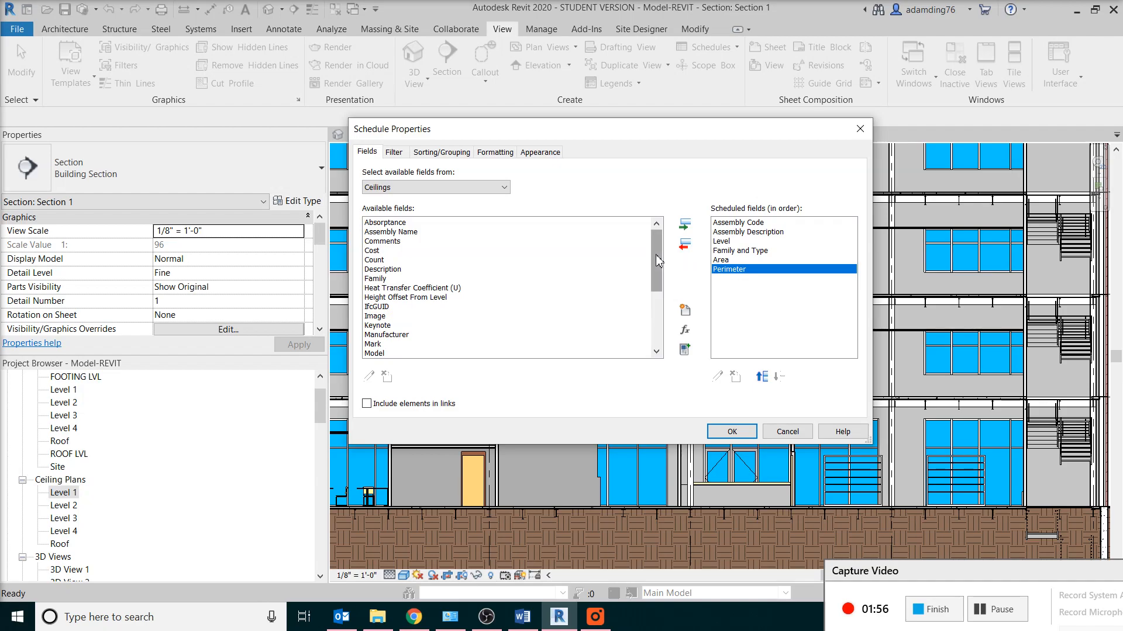
double_click(387, 300)
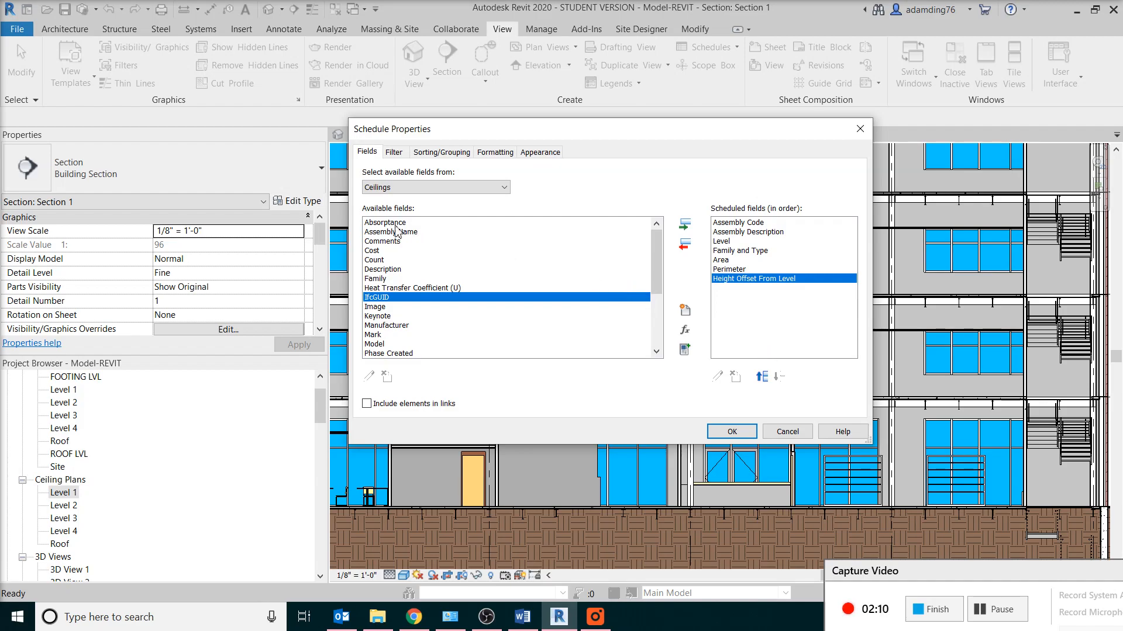
Sort the schedule by Family and Type with a footer, and enable grand totals, both showing title, count and totals.
left_click(437, 155)
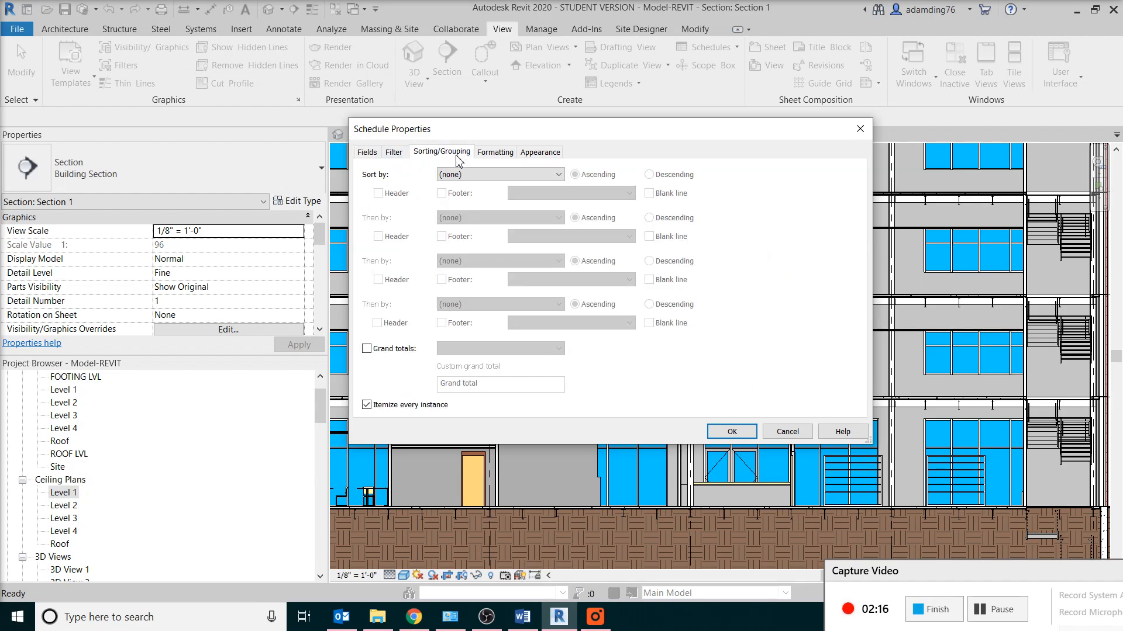
left_click(474, 176)
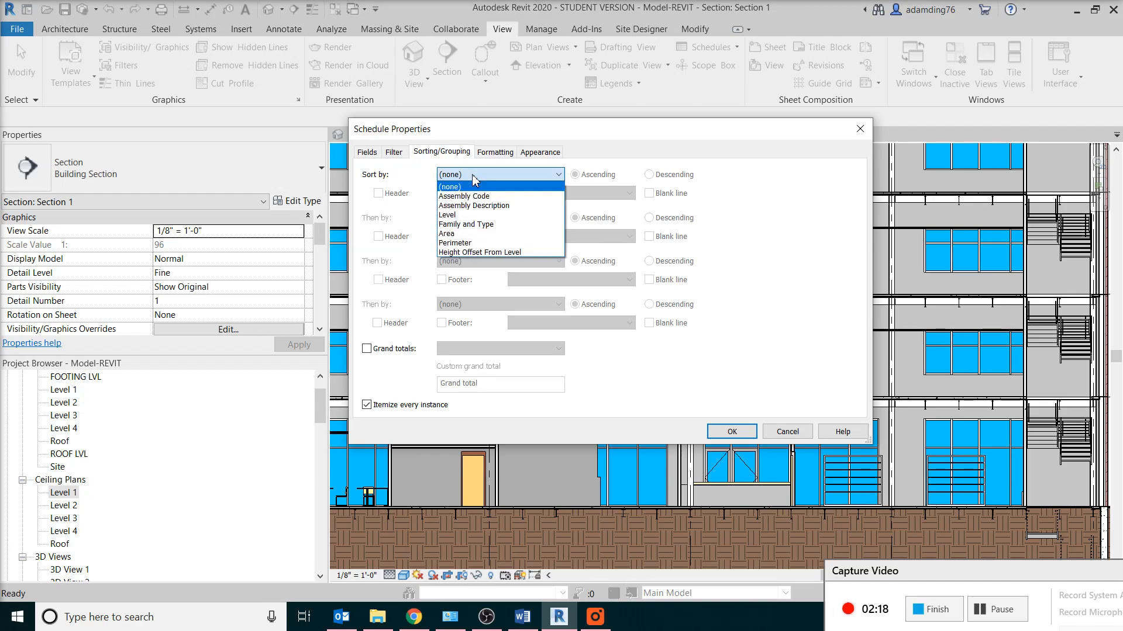
left_click(493, 225)
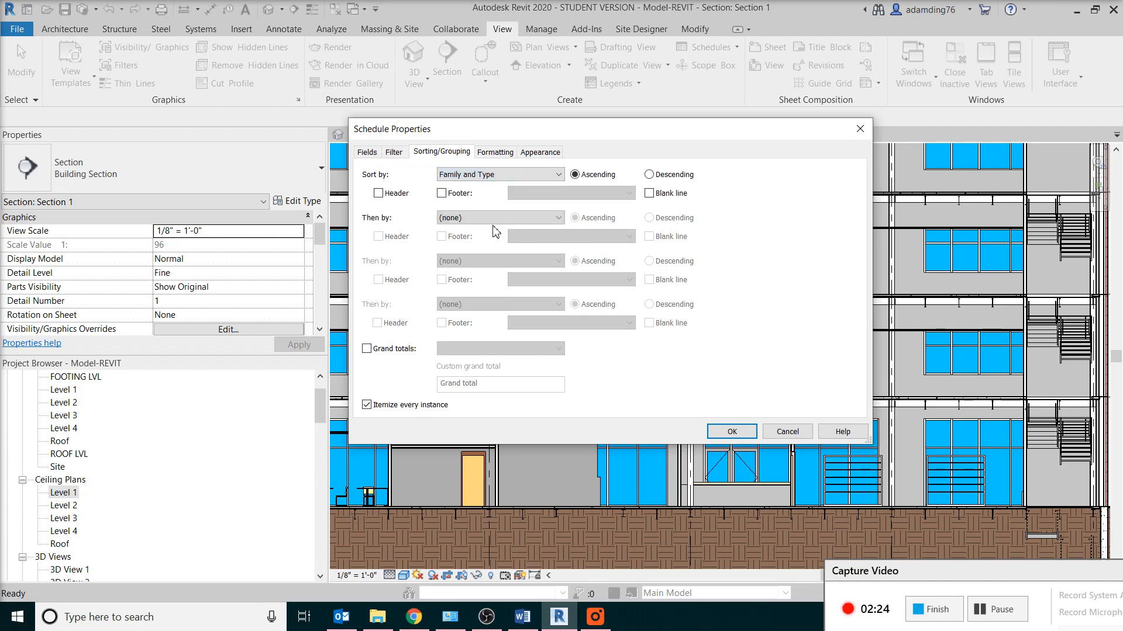
left_click(472, 175)
left_click(472, 175)
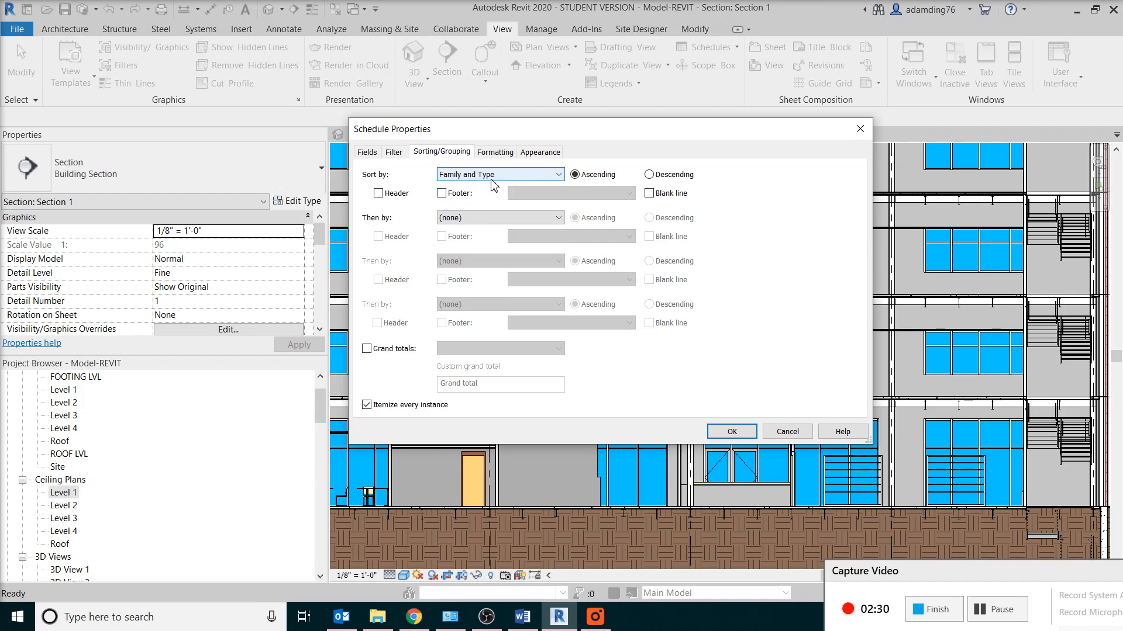
left_click(442, 194)
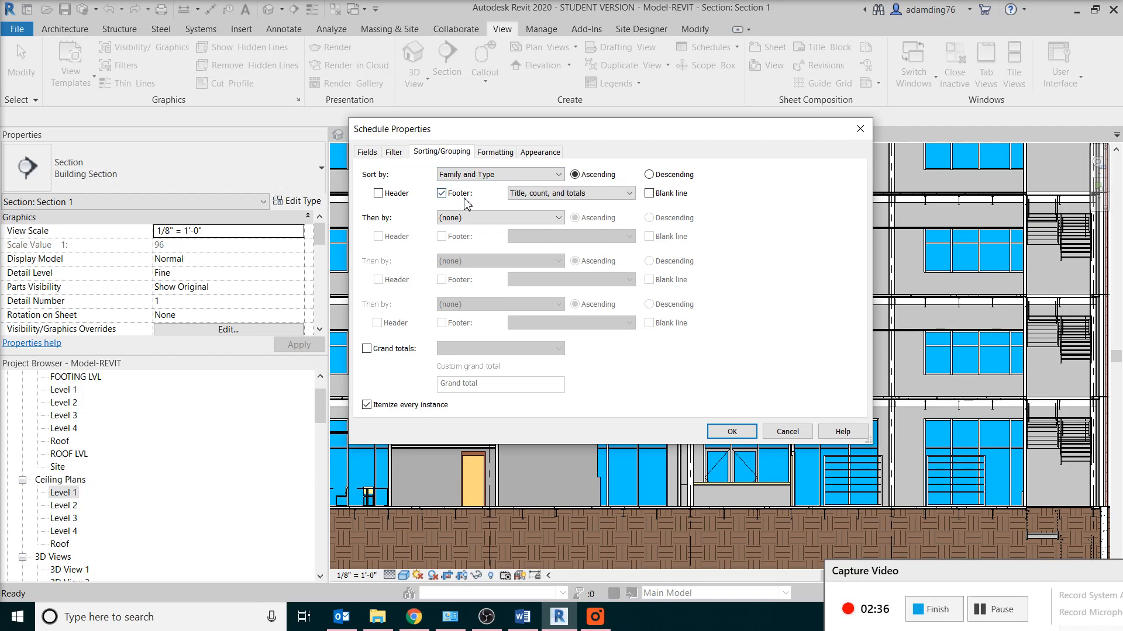
left_click(366, 349)
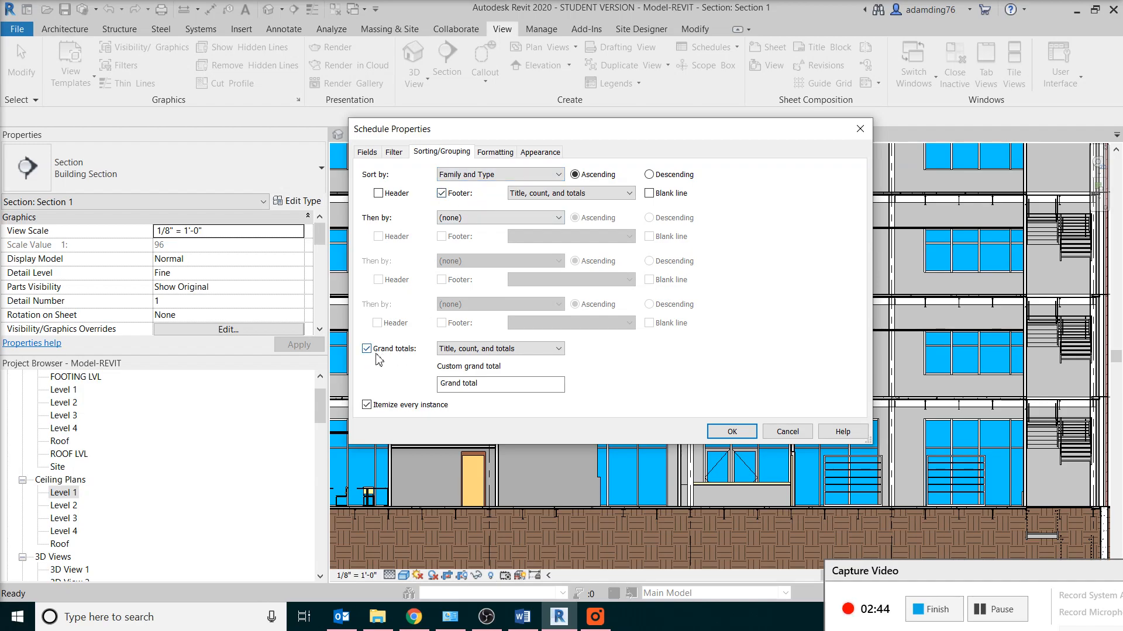
Format the schedule's Area field to calculate totals.
left_click(495, 153)
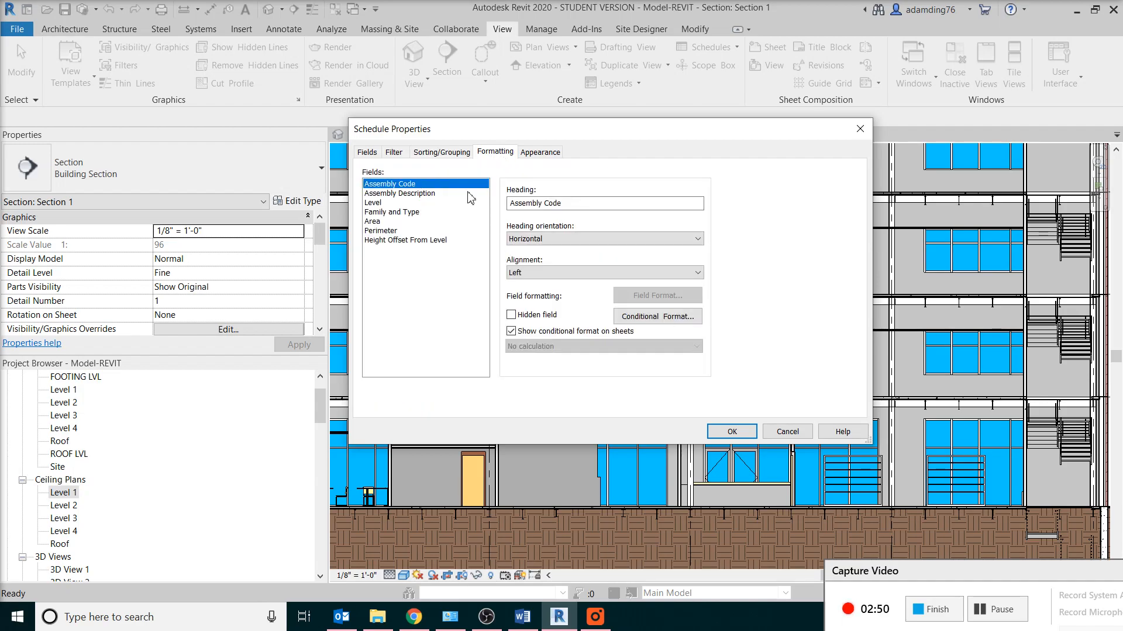
left_click(372, 221)
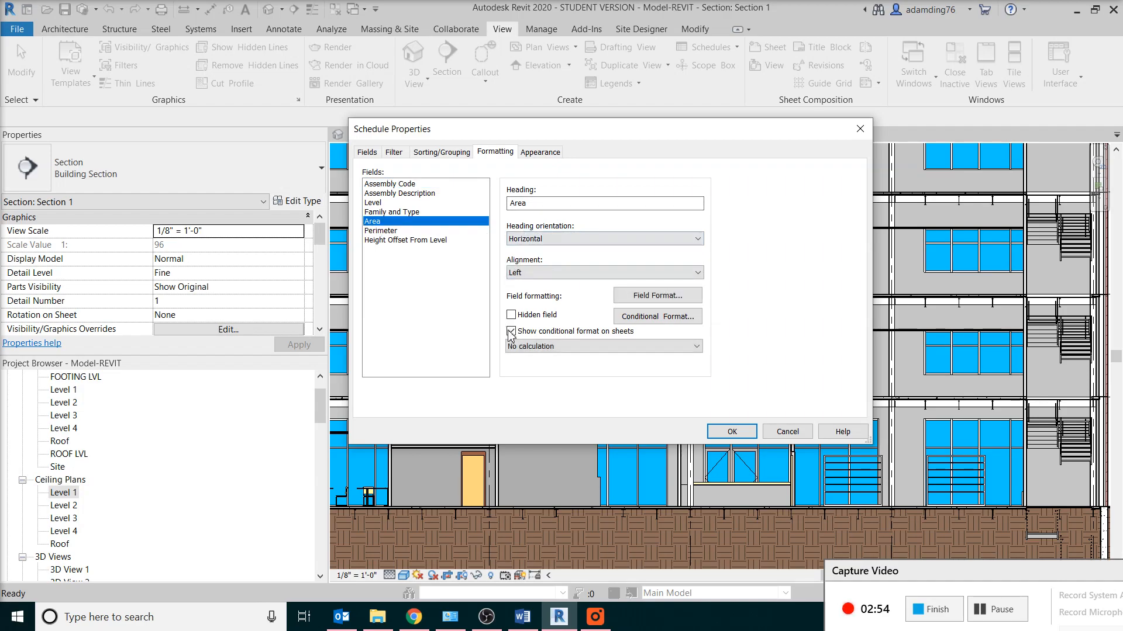
left_click(550, 351)
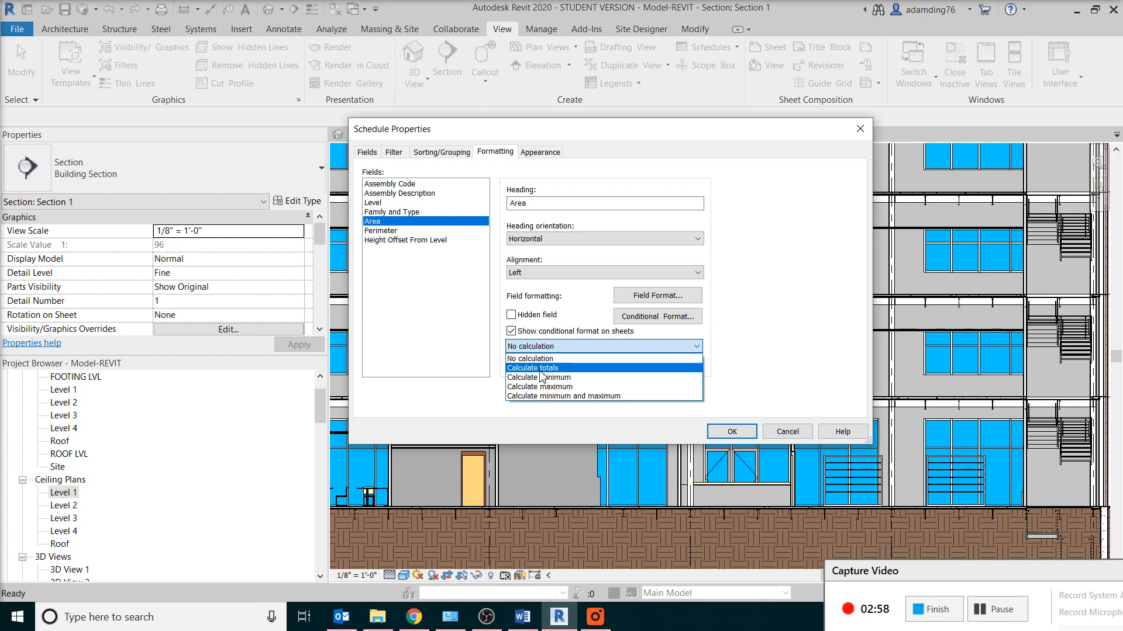
left_click(541, 368)
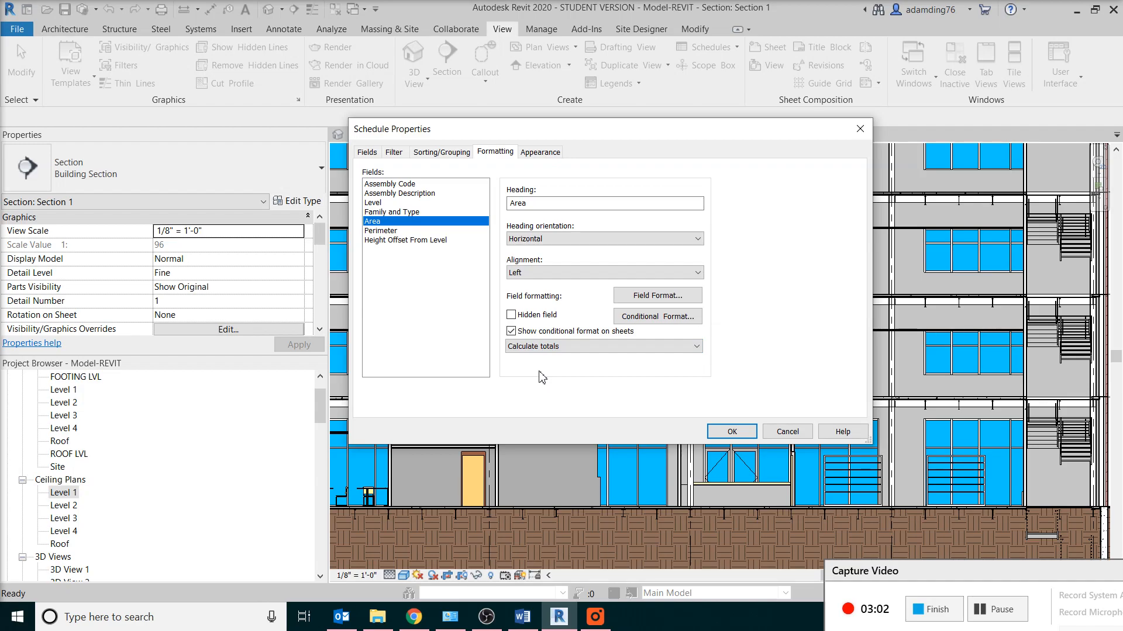
left_click(643, 301)
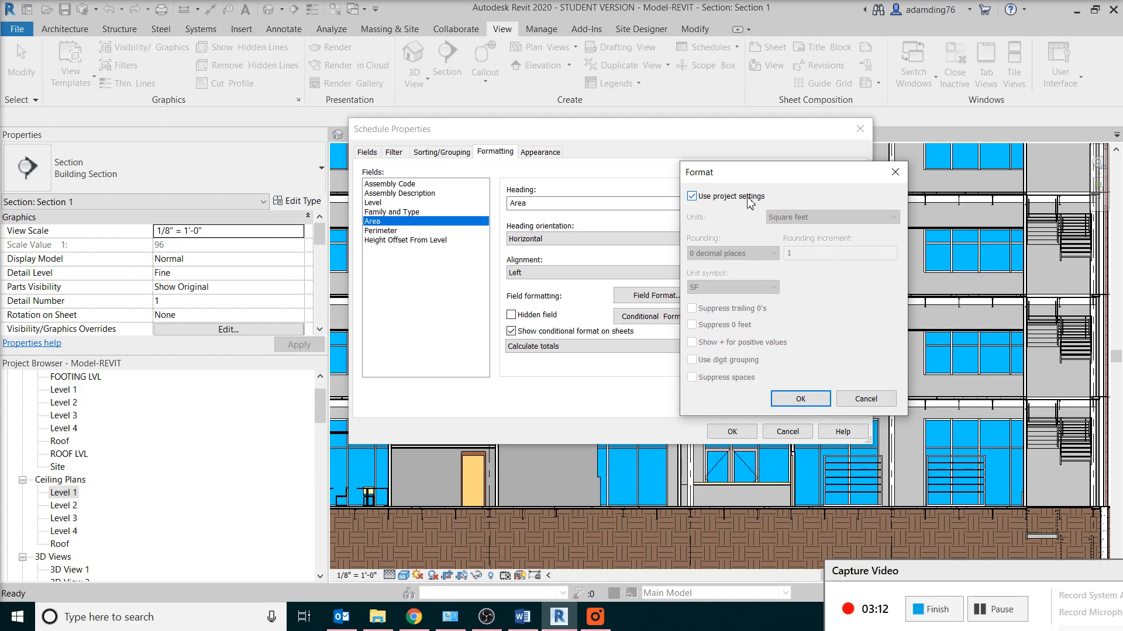
left_click(732, 200)
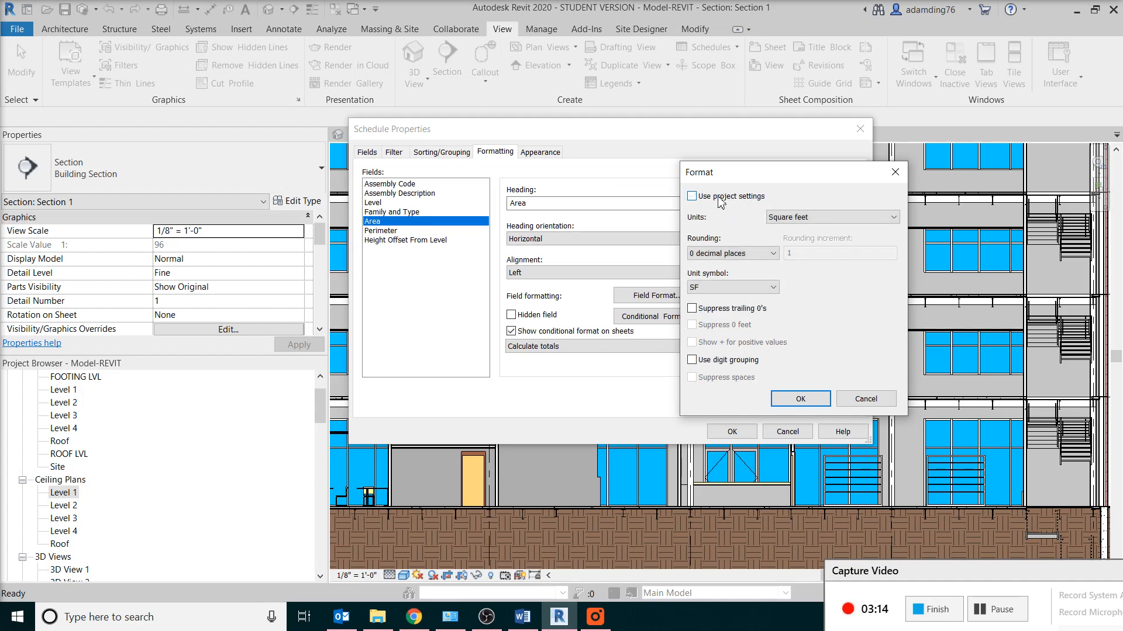
left_click(805, 218)
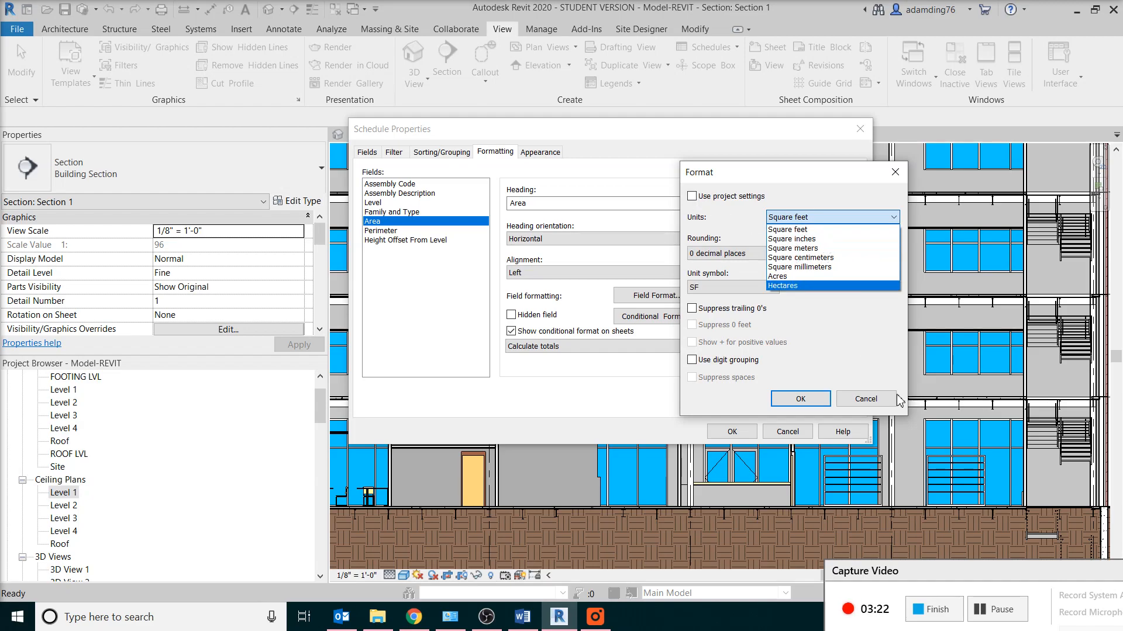
left_click(876, 405)
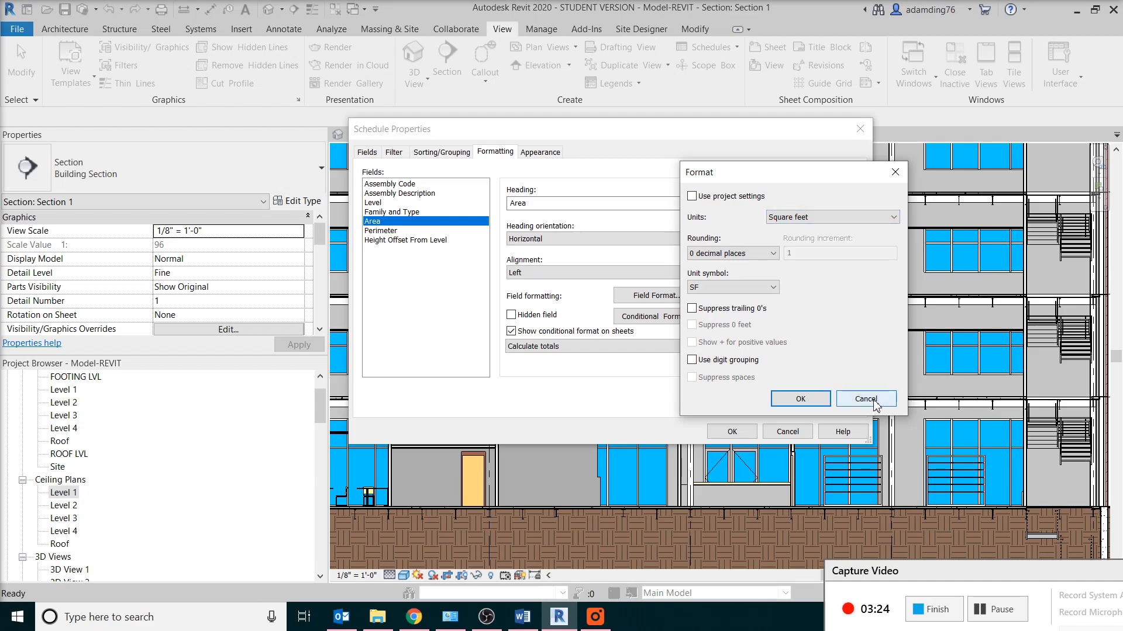
left_click(876, 405)
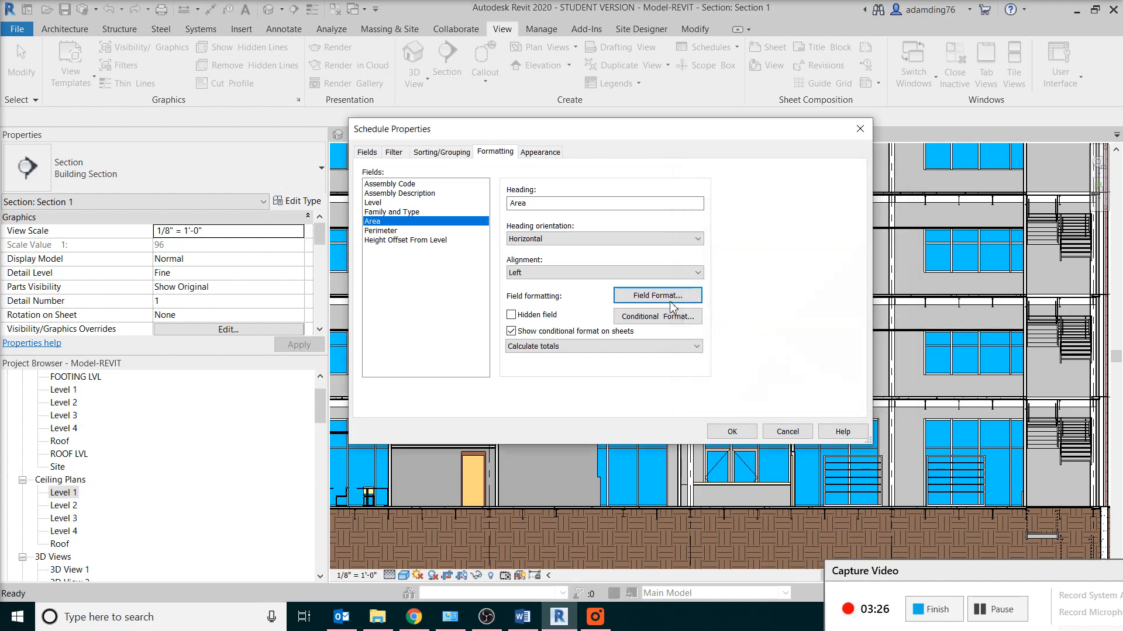
Generate the ceiling schedule and widen its Assembly Description column until the full descriptions fit.
left_click(738, 434)
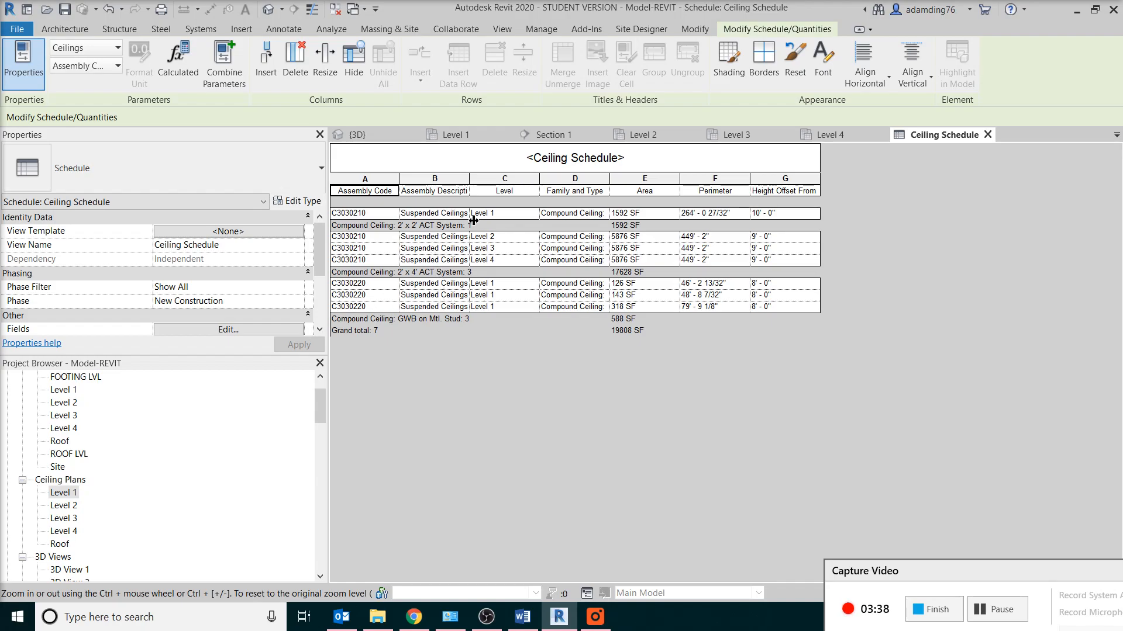
left_click_drag(469, 191, 534, 192)
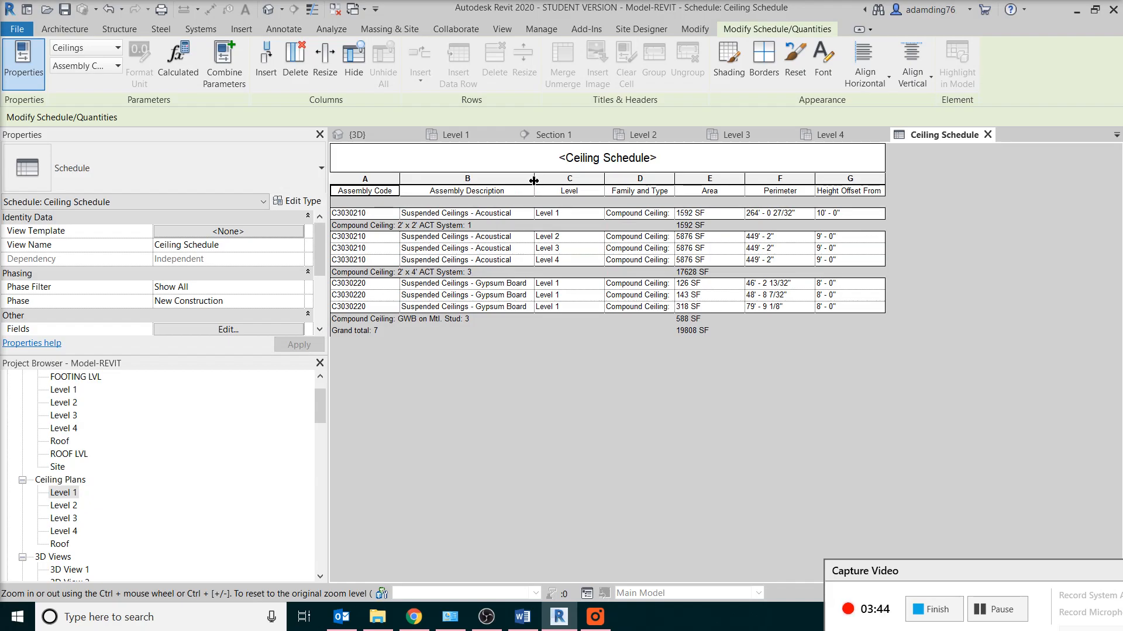
left_click_drag(534, 181, 574, 182)
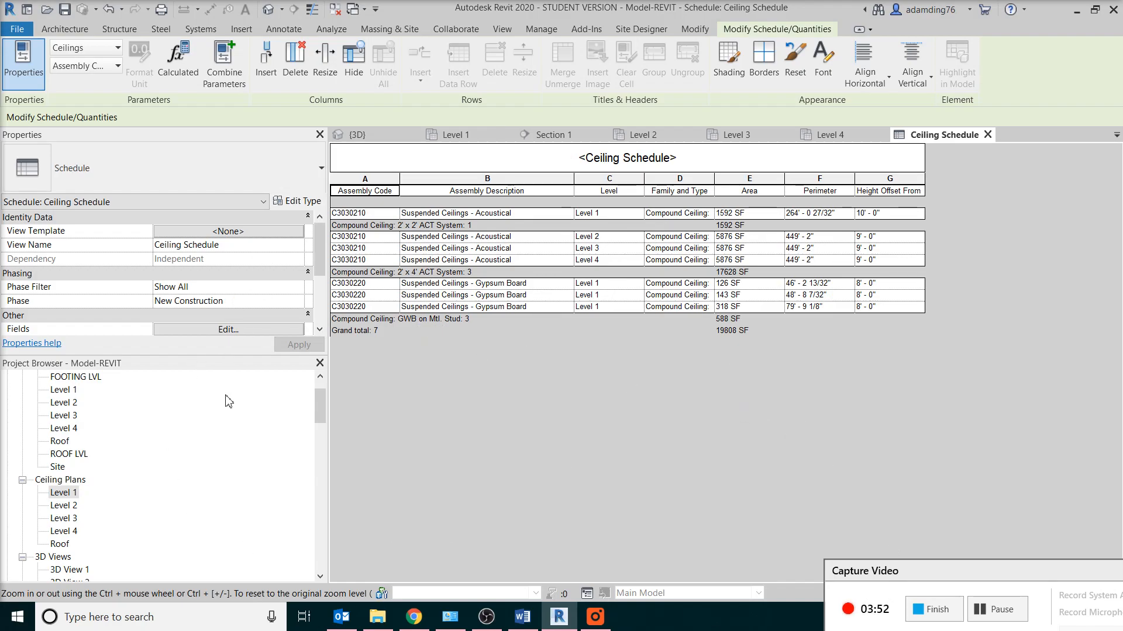
Return to the Level 1 ceiling plan and bring up the schedule types available for a new schedule.
double_click(63, 493)
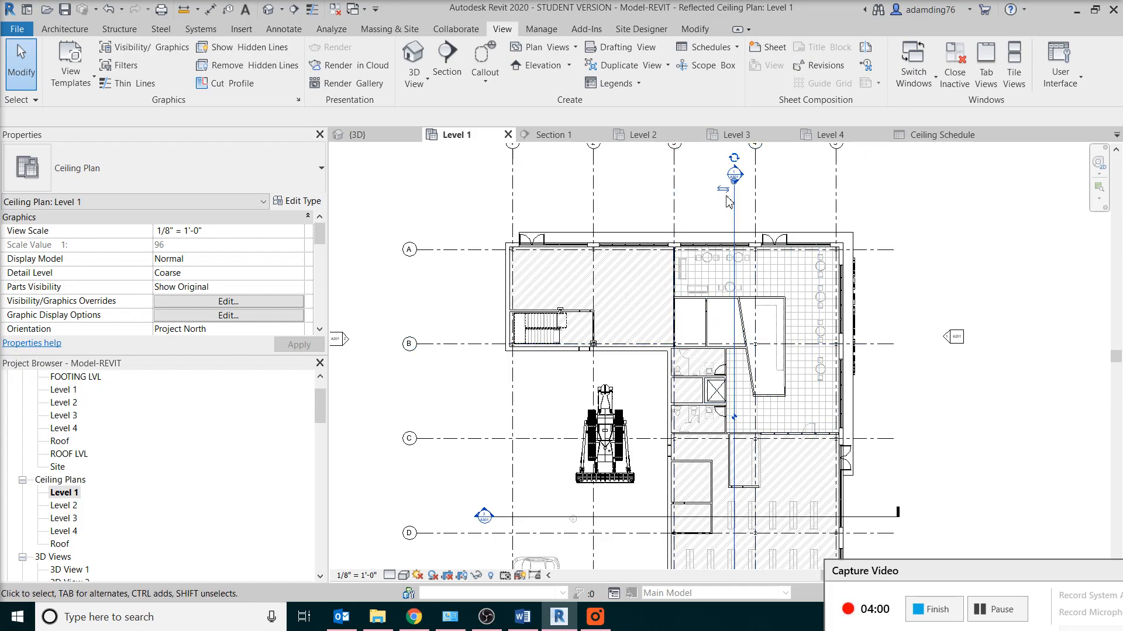
left_click(738, 50)
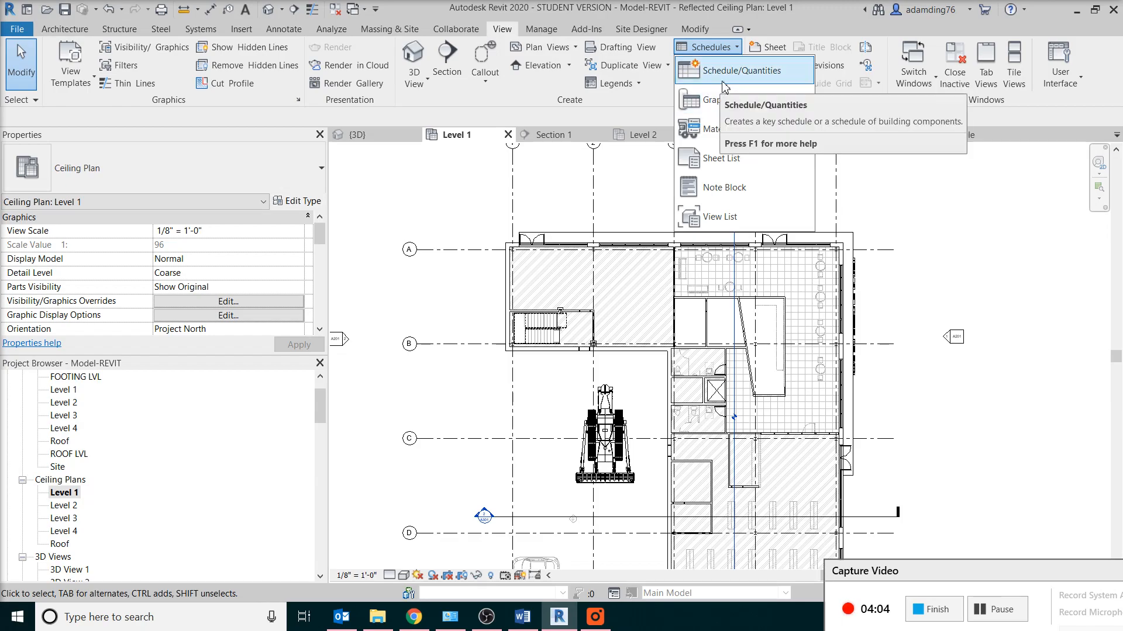